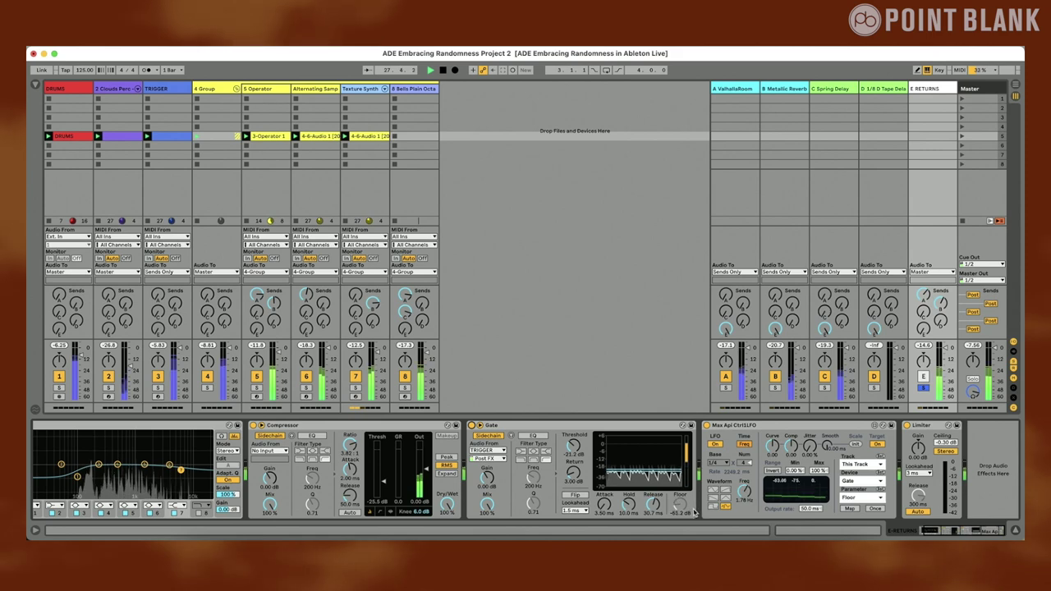
# Unsolo E RETURNS and view the Texture Synth, Clouds Perc and TRIGGER device chains
pyautogui.click(924, 388)
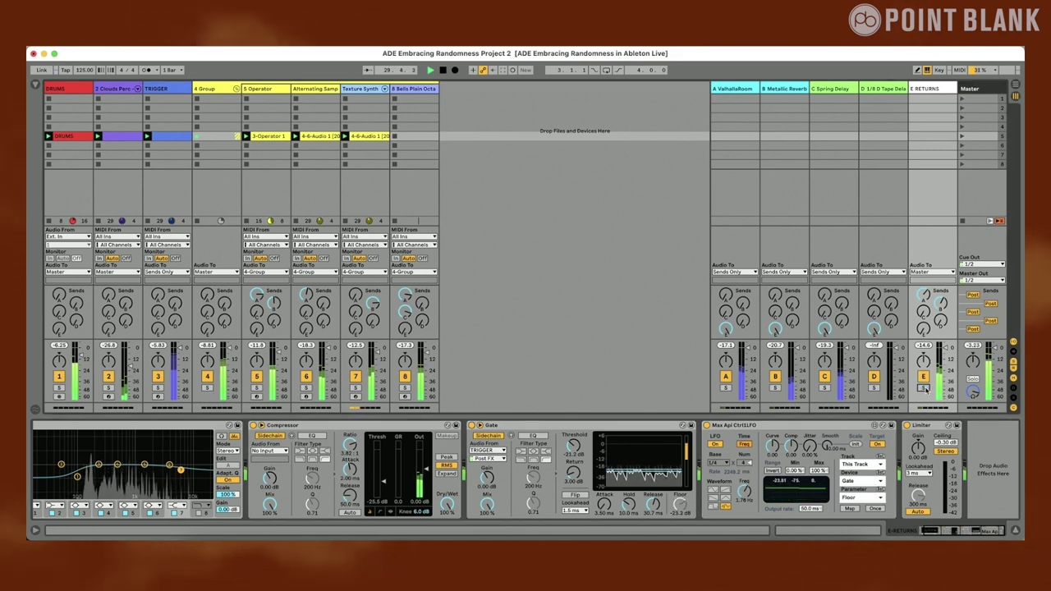
pyautogui.click(362, 89)
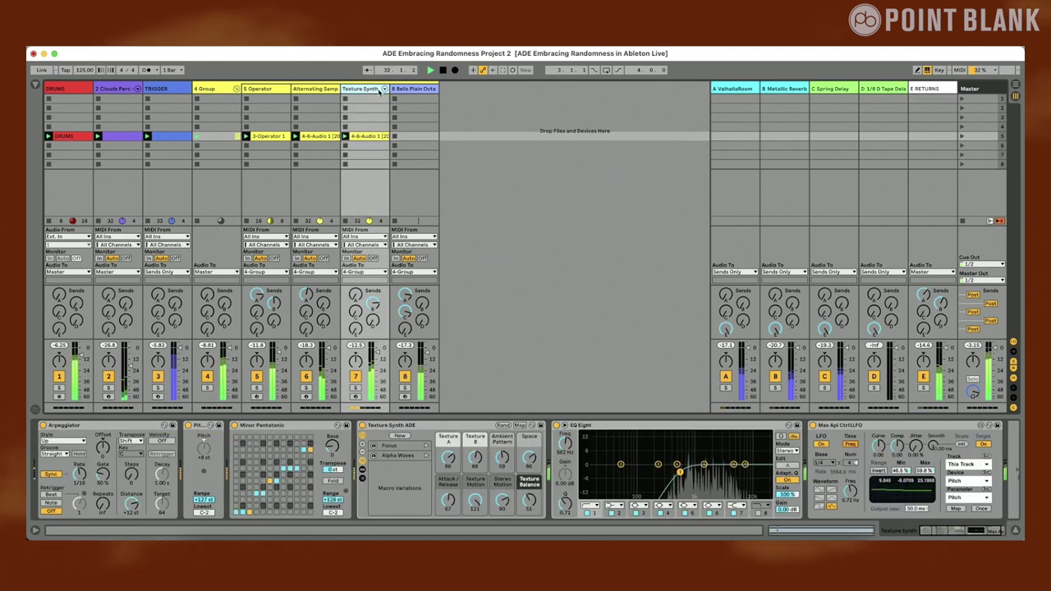
pyautogui.click(115, 89)
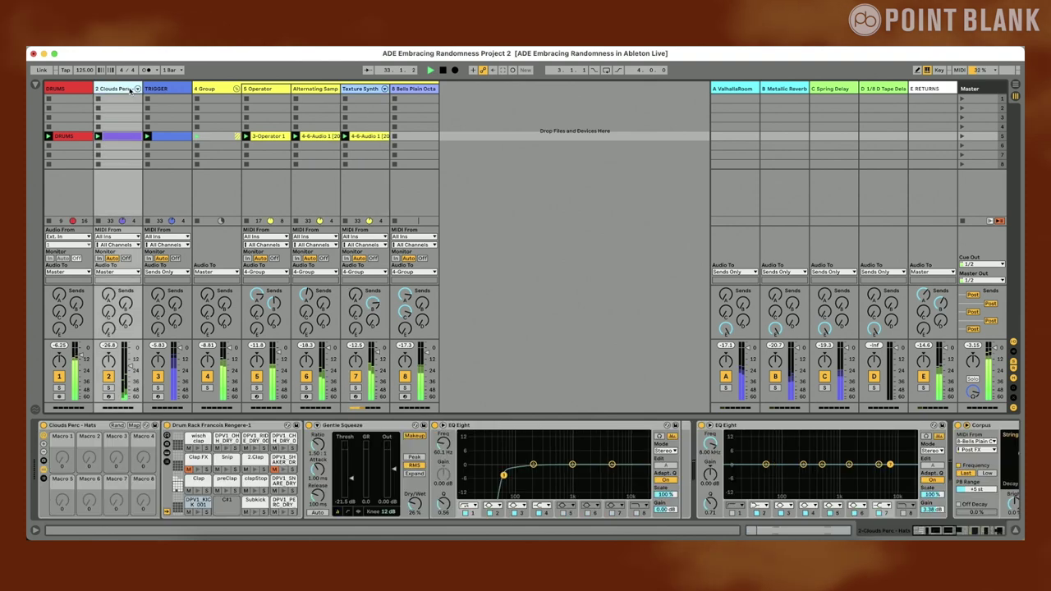
pyautogui.click(156, 88)
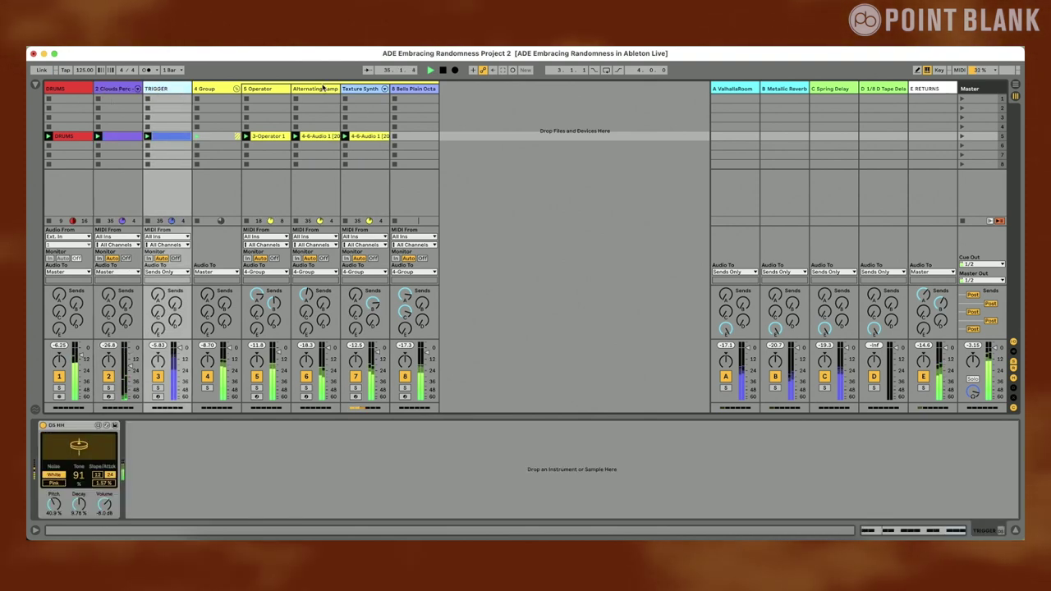
# Collapse the 4 Group track, insert a new MIDI track and show the browser
pyautogui.press('c')
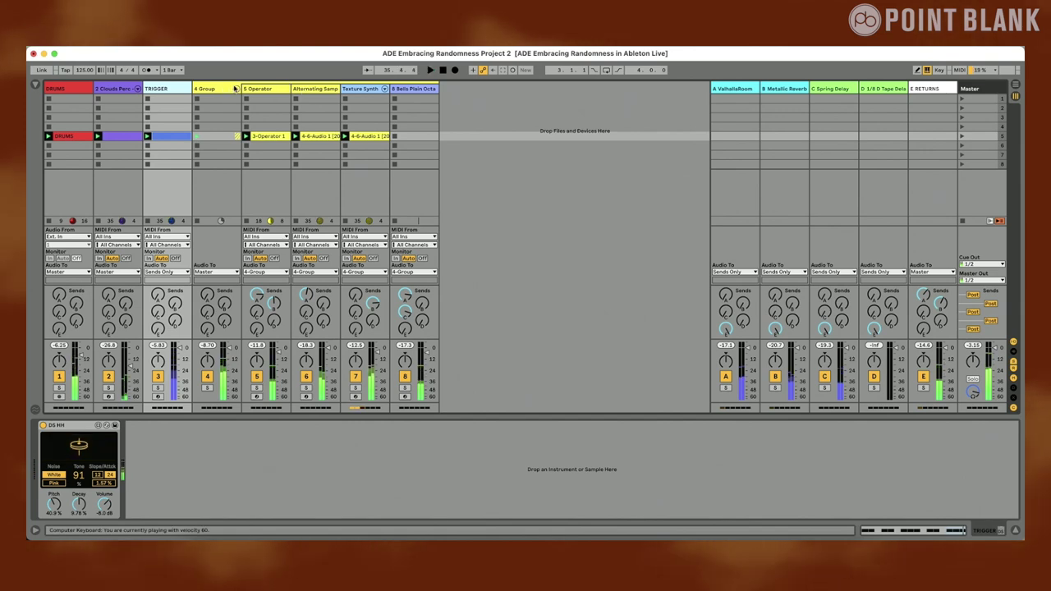
pyautogui.click(236, 88)
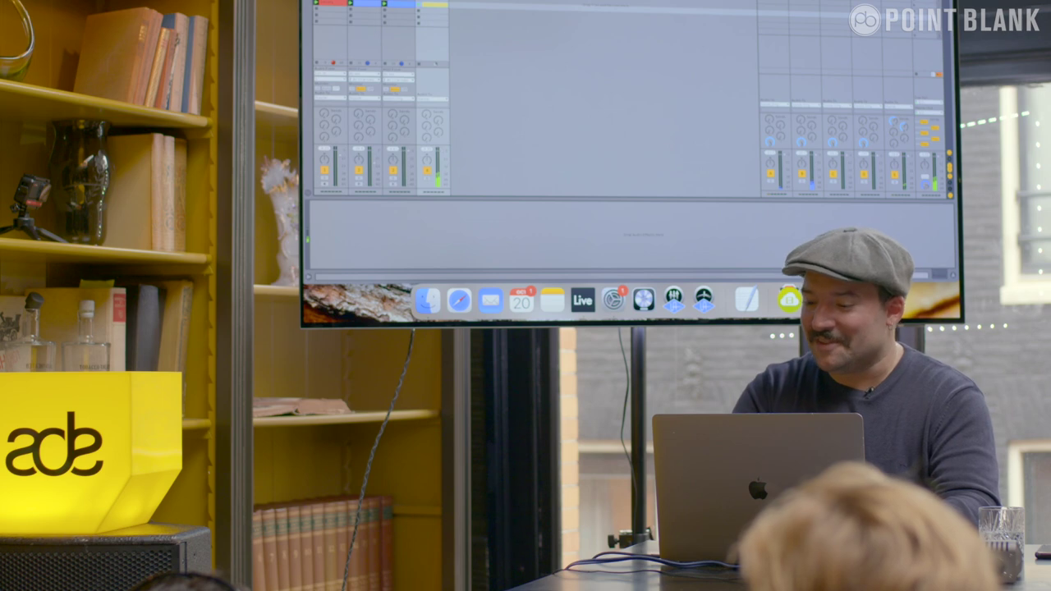
pyautogui.press('super+shift+t')
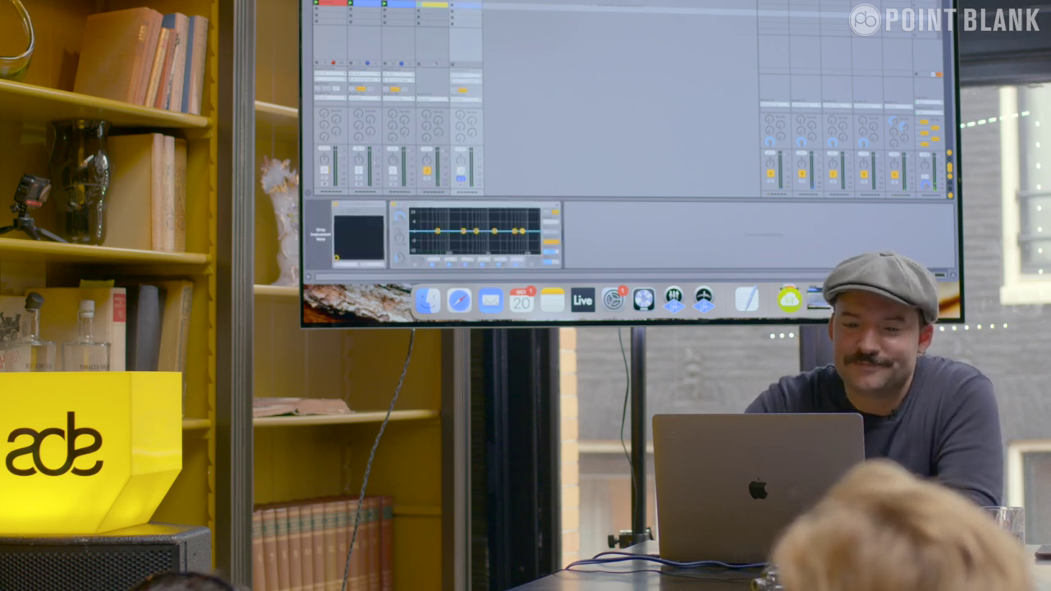
pyautogui.press('super+alt+b')
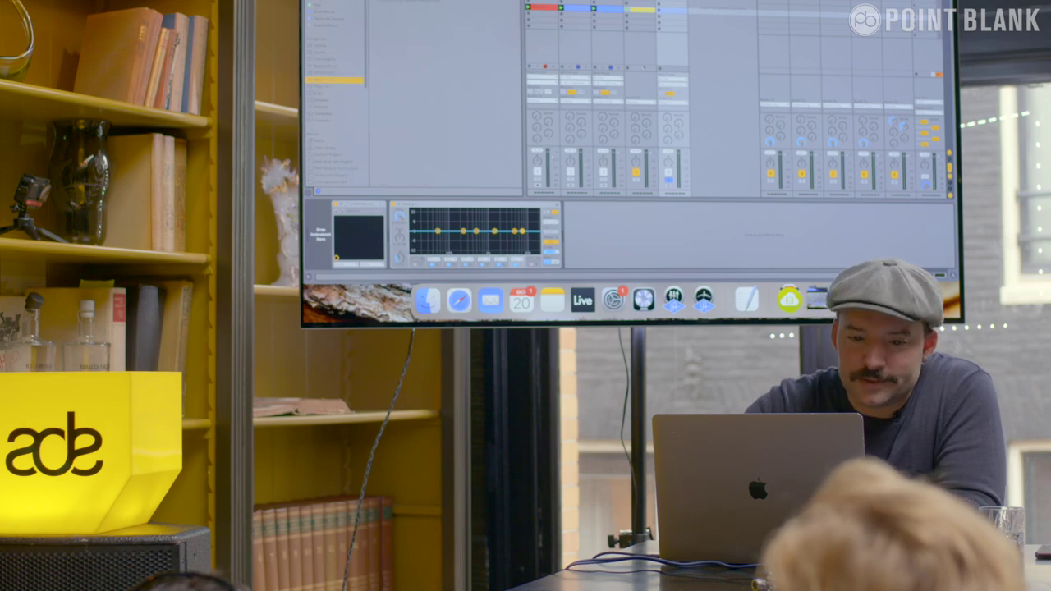
# Load MDD_SNAKE onto the new MIDI track and delete VUMTdeluxe and EQ Eight
pyautogui.click(197, 107)
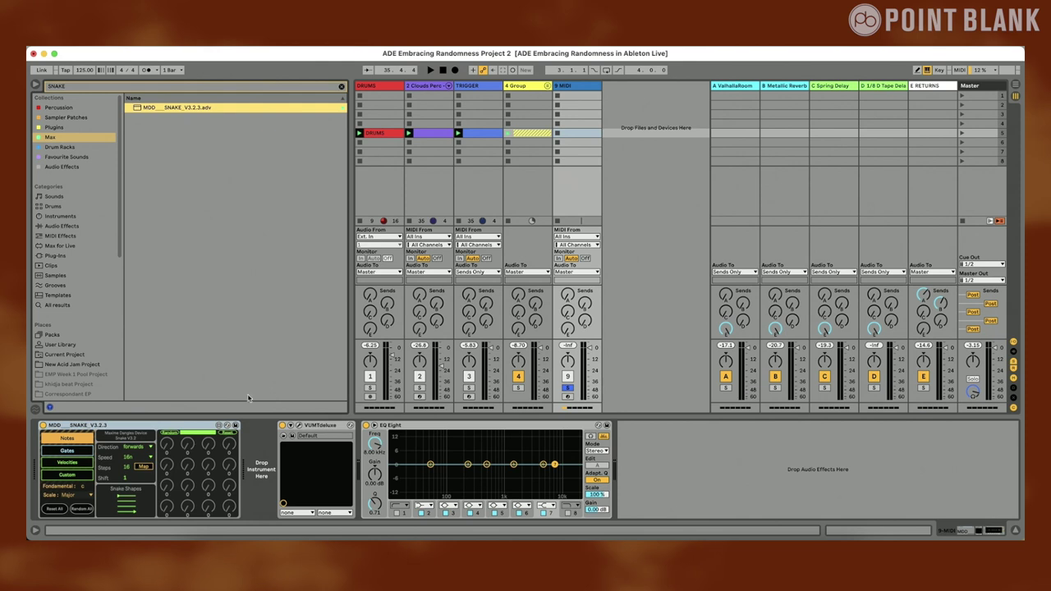
pyautogui.click(317, 426)
pyautogui.press('Delete')
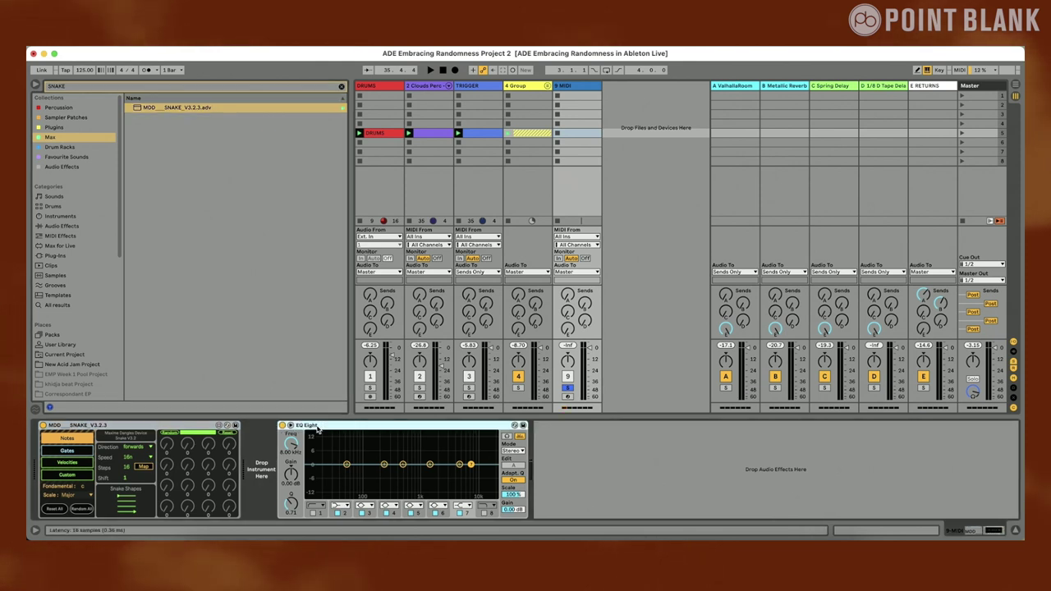
pyautogui.press('Delete')
# Load Operator from the Instruments list onto the track
pyautogui.click(59, 217)
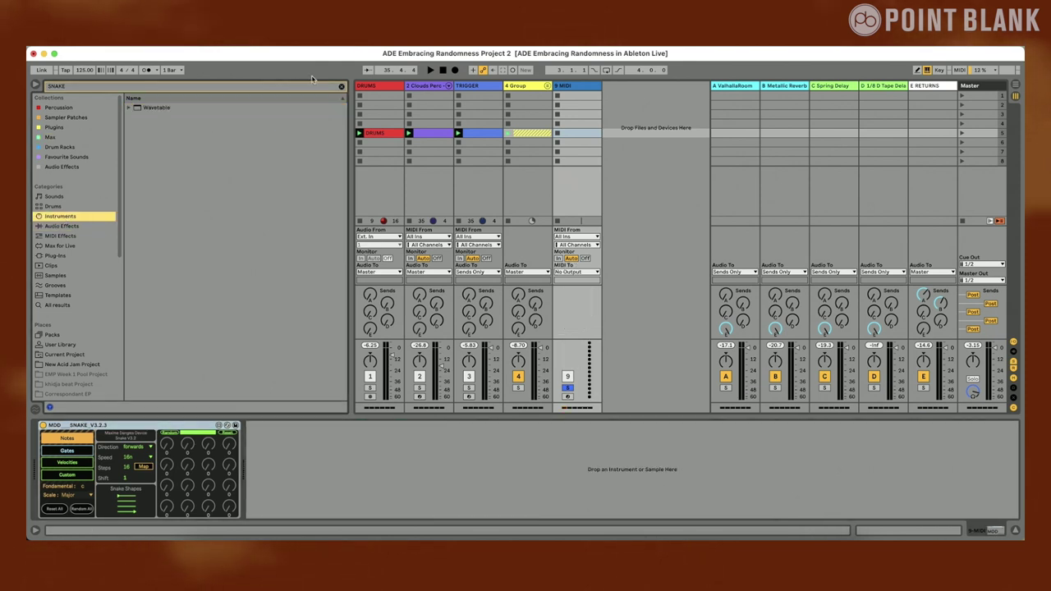
pyautogui.click(342, 86)
pyautogui.doubleClick(156, 197)
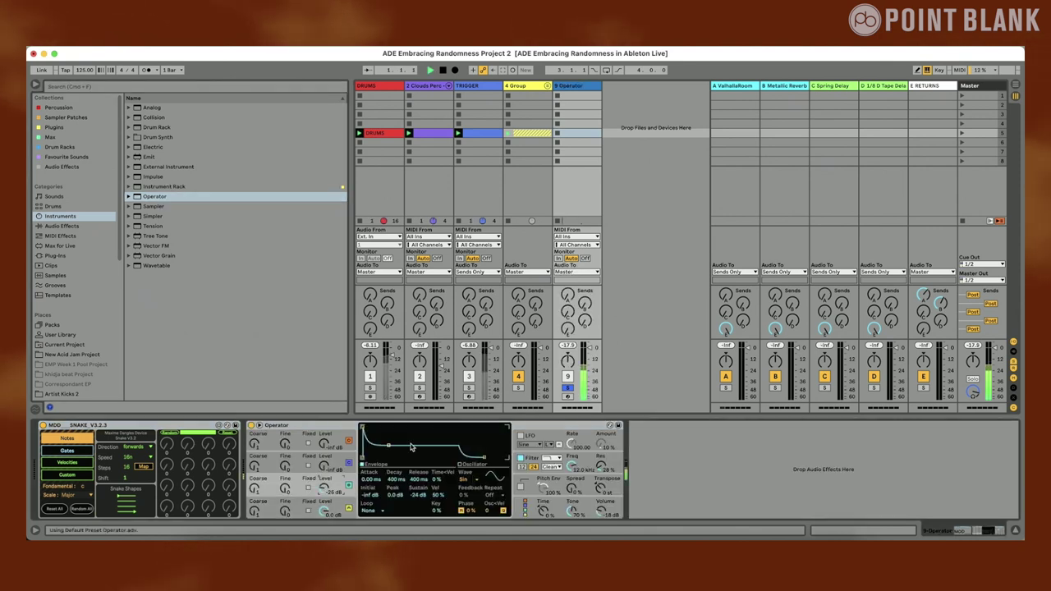
# Set Snake's scale to Phrygian
pyautogui.click(82, 450)
pyautogui.click(76, 439)
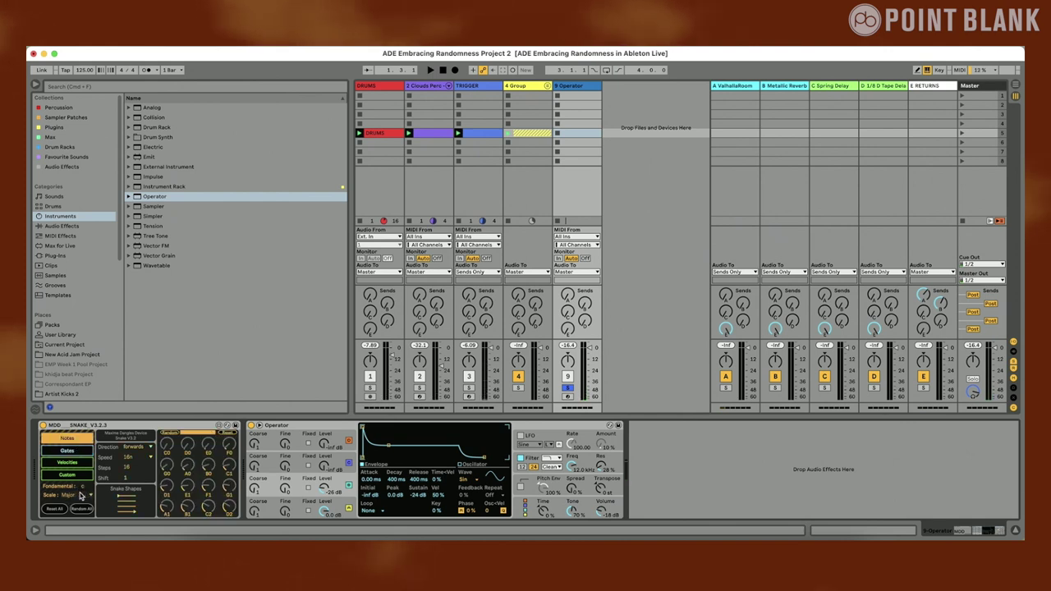
pyautogui.click(82, 495)
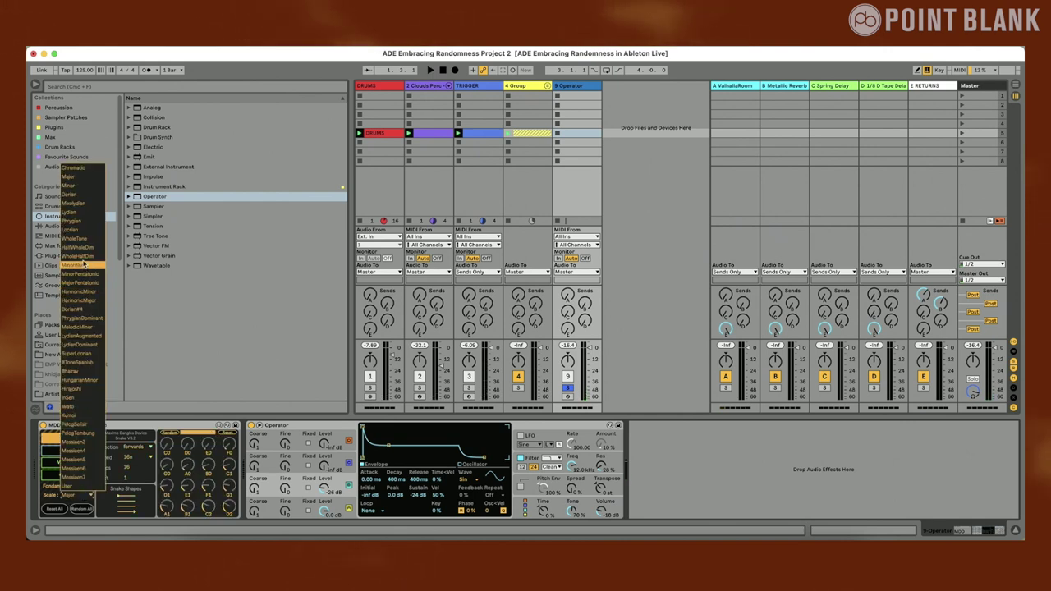
pyautogui.click(86, 222)
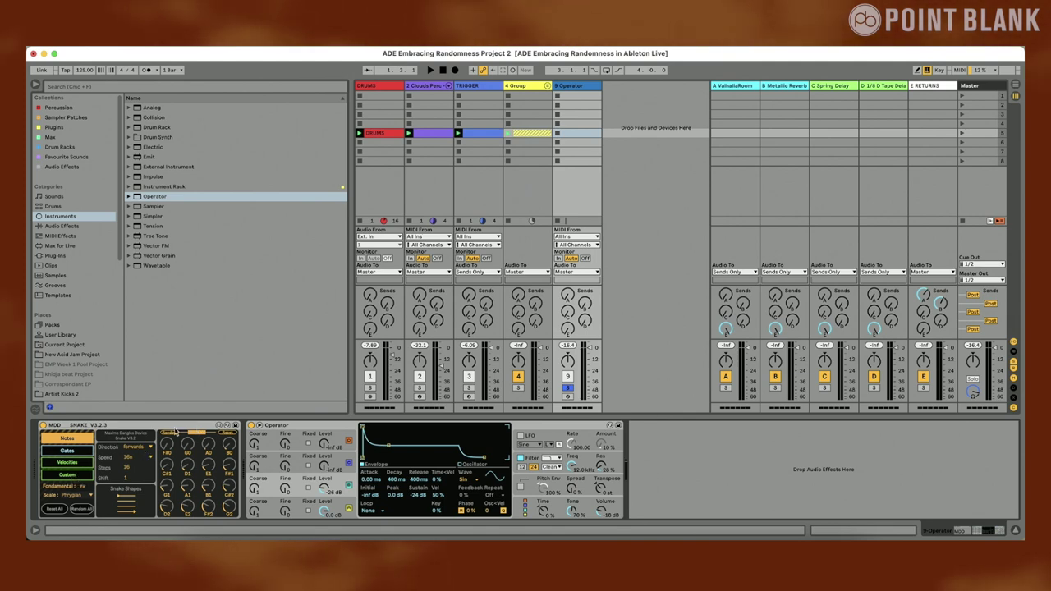
# Randomize Snake's notes twice, start playback and change the notes step speed
pyautogui.click(175, 433)
pyautogui.click(174, 433)
pyautogui.press('space')
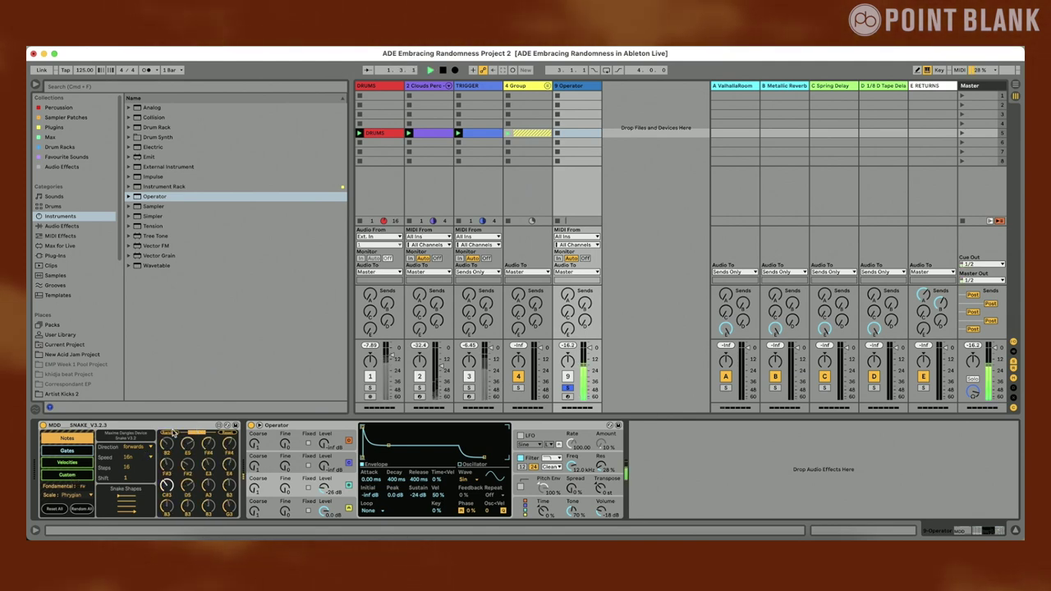
pyautogui.click(133, 457)
pyautogui.click(135, 483)
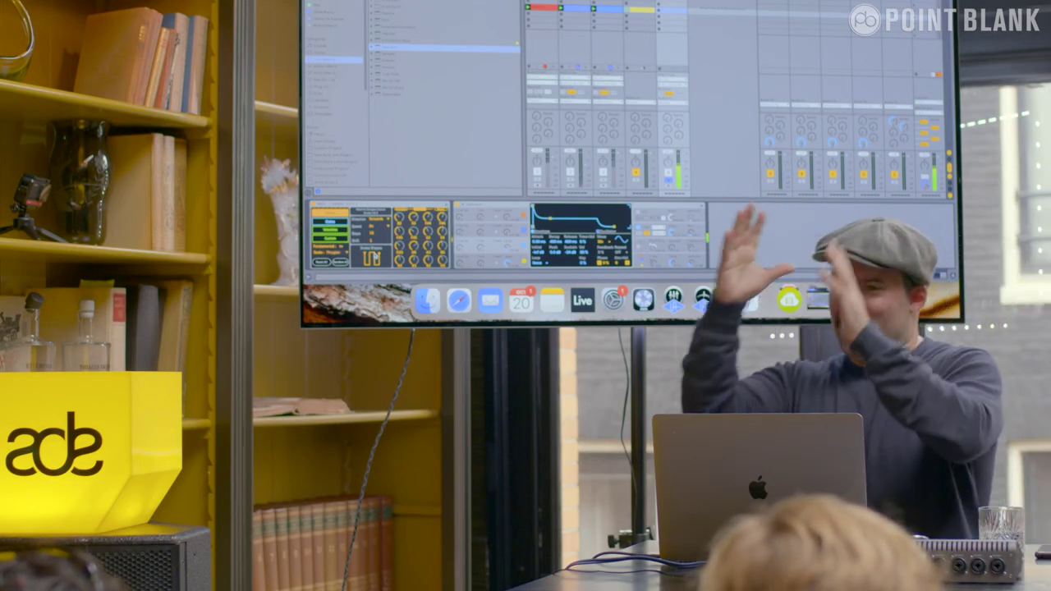
# Try the gates step speed at 8n, then return it to 16n
pyautogui.click(404, 212)
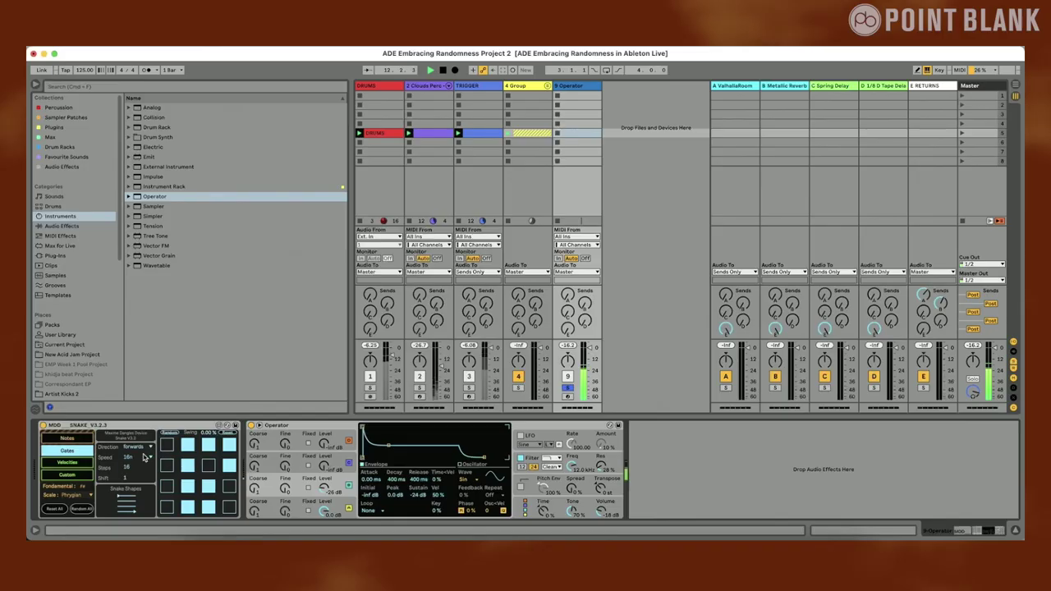
pyautogui.click(145, 458)
pyautogui.click(140, 484)
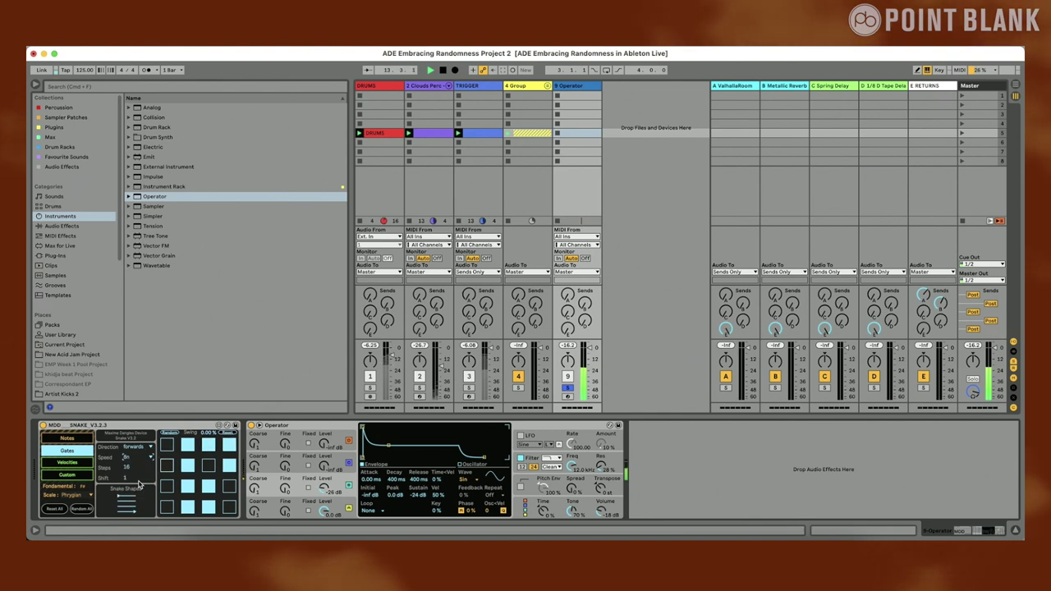
pyautogui.click(133, 457)
pyautogui.click(130, 476)
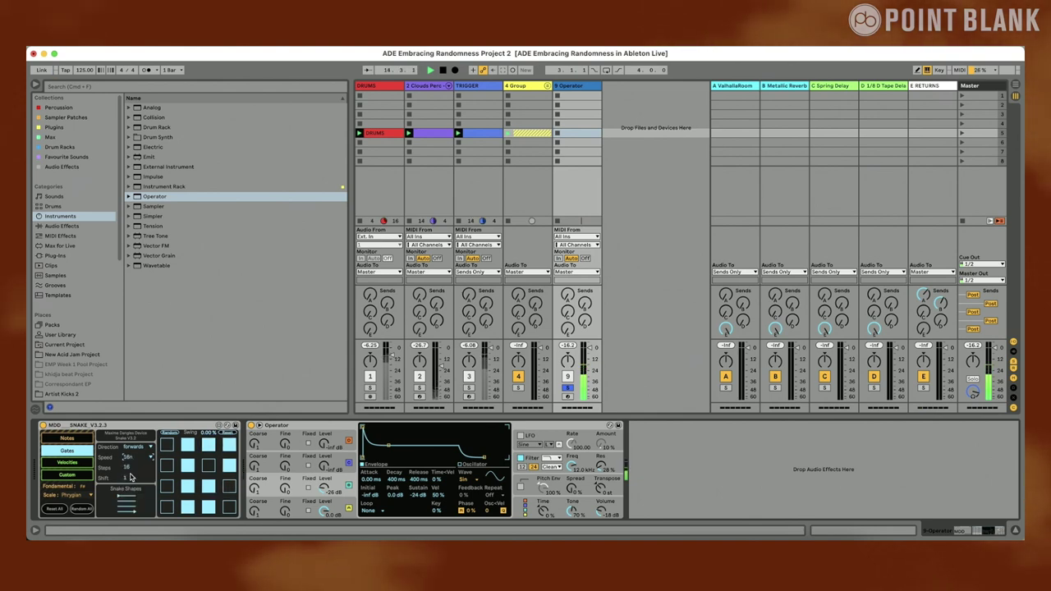
# Set the notes step speed to 32n and the gates step speed to 8n
pyautogui.click(87, 441)
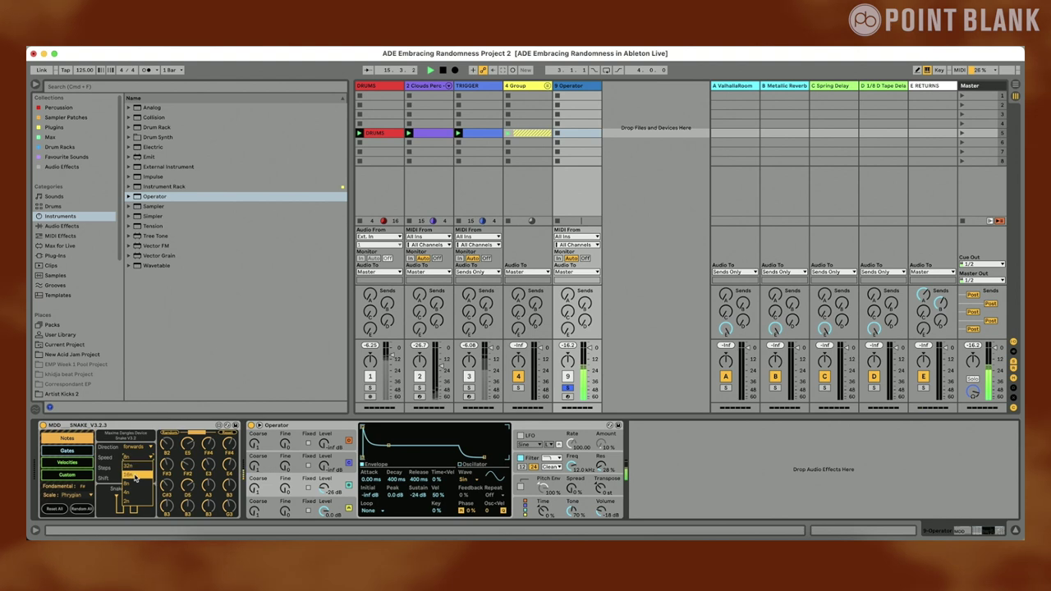
pyautogui.click(130, 458)
pyautogui.click(135, 467)
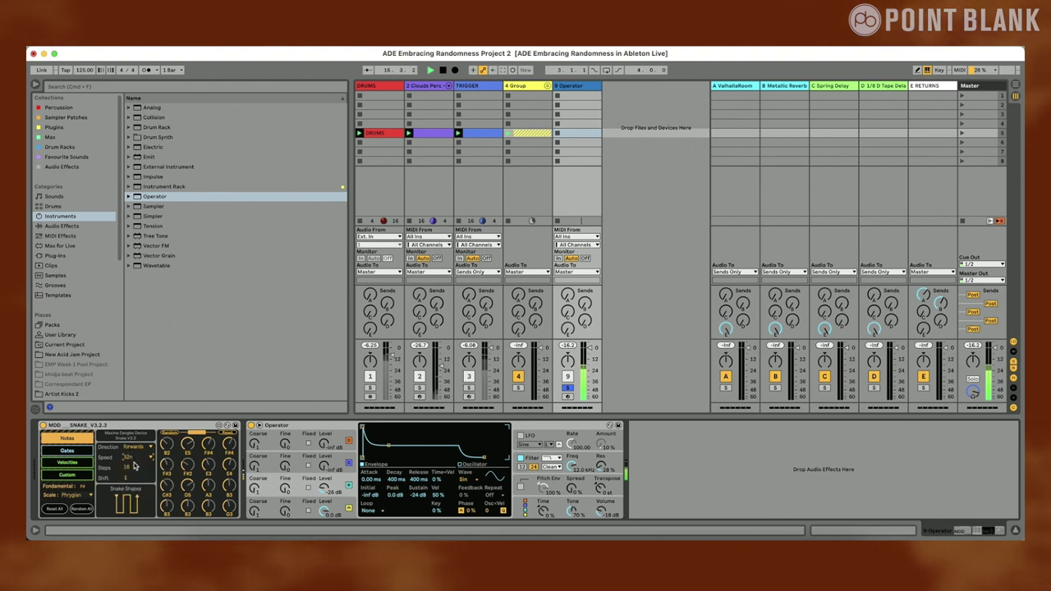
pyautogui.click(81, 450)
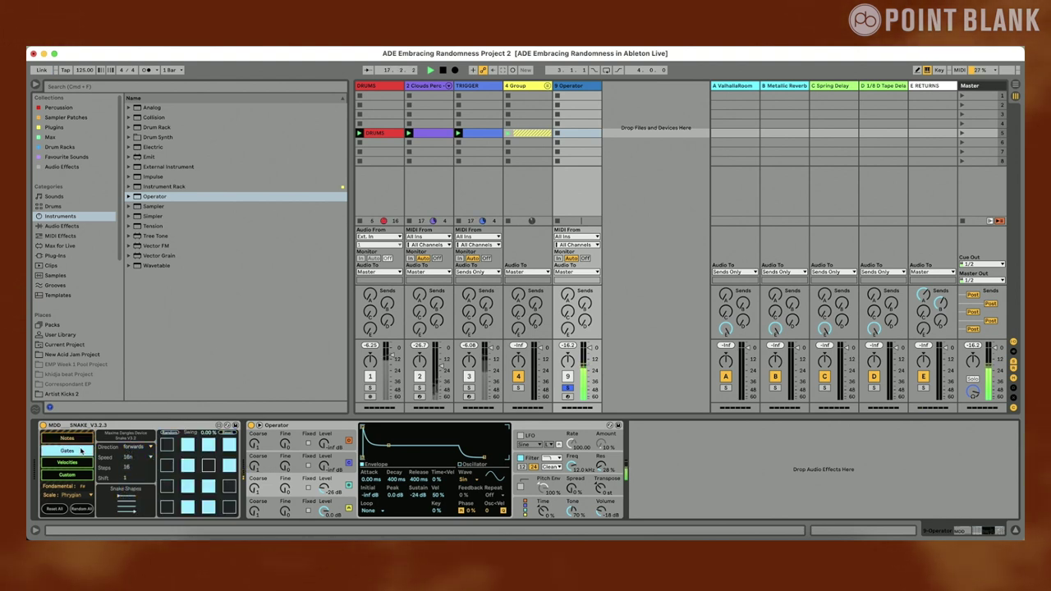
pyautogui.click(126, 455)
pyautogui.click(132, 485)
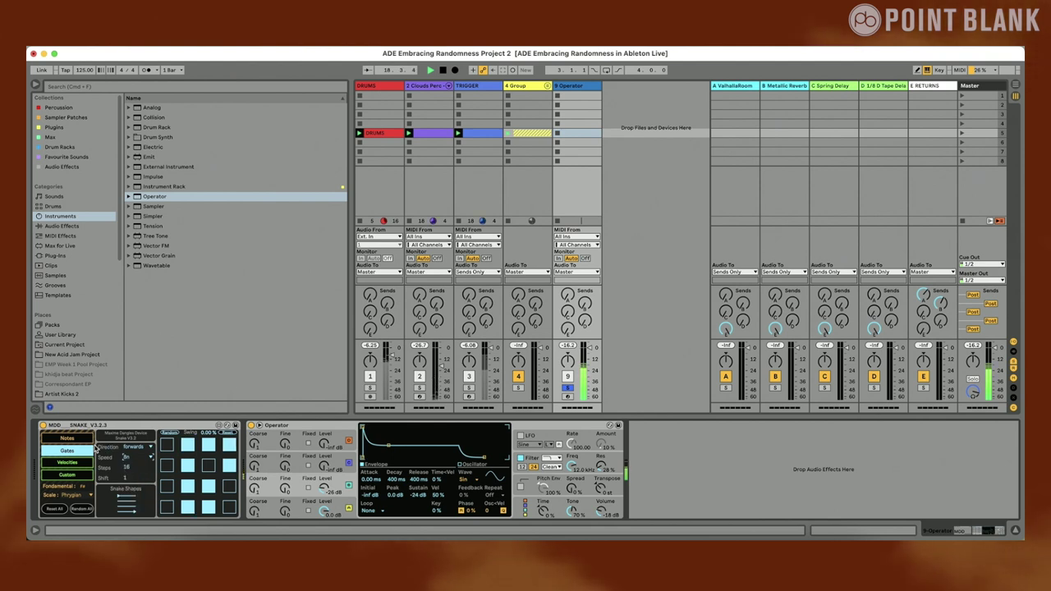
# Return the notes step speed to 16n and bring up the gates speed choices
pyautogui.click(82, 438)
pyautogui.click(129, 457)
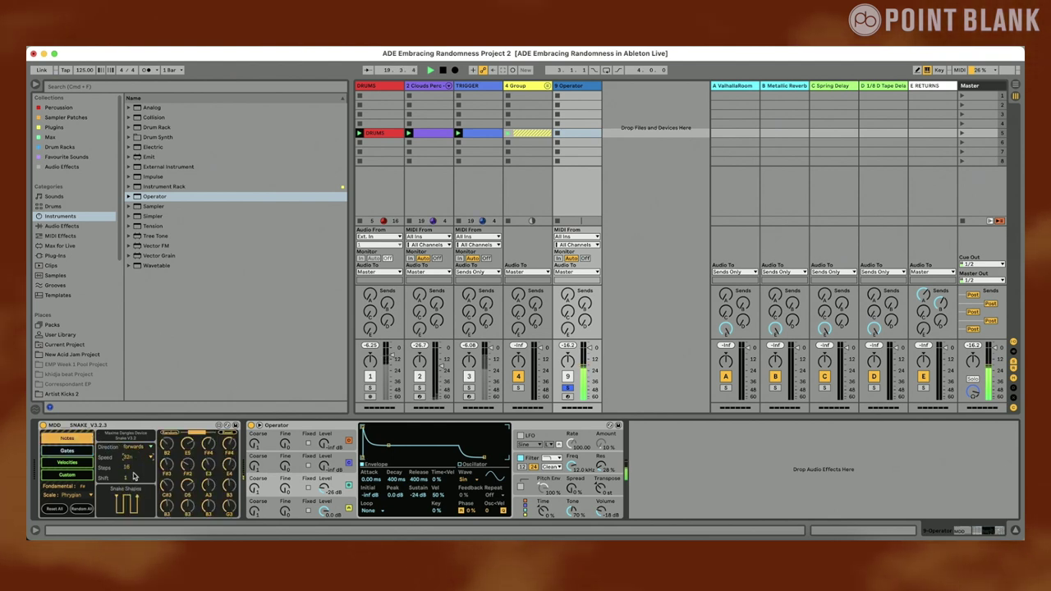
pyautogui.click(134, 476)
pyautogui.click(81, 452)
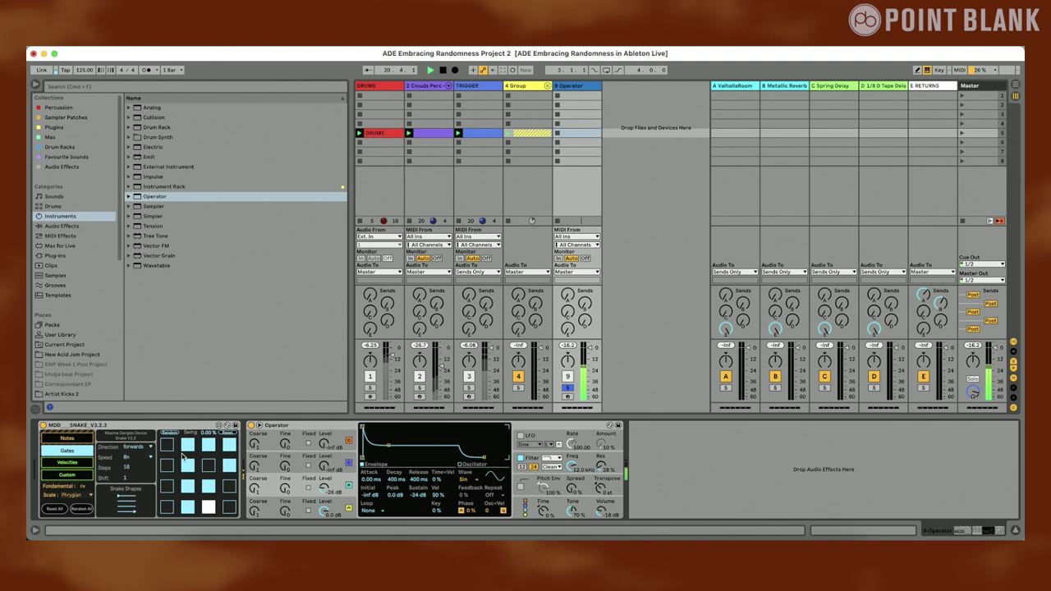
pyautogui.click(135, 457)
# Set the gates step speed to 32n, start playback and shorten velocities to 9 steps
pyautogui.click(134, 467)
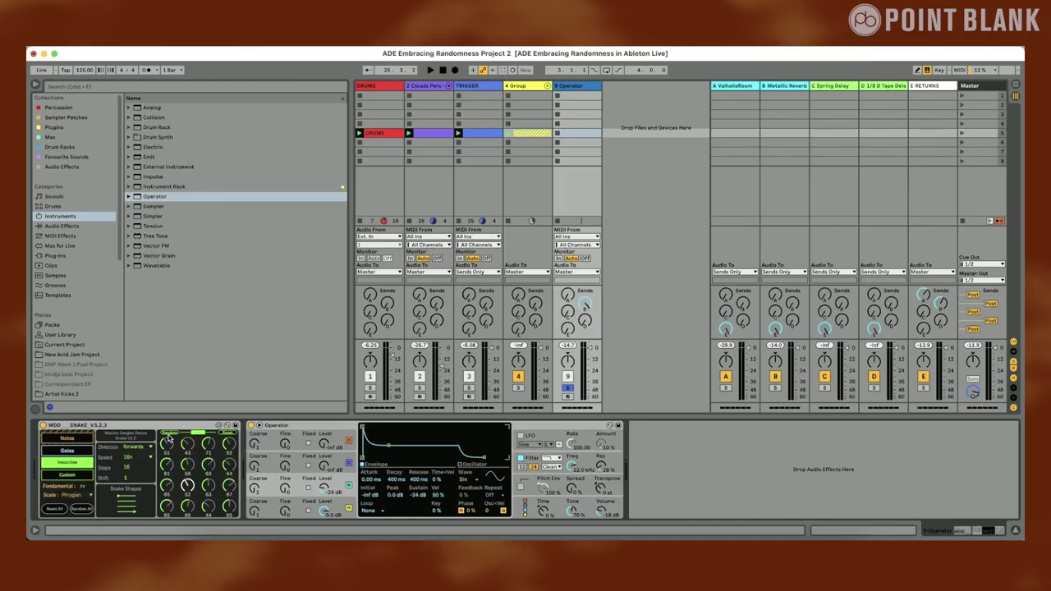
pyautogui.press('space')
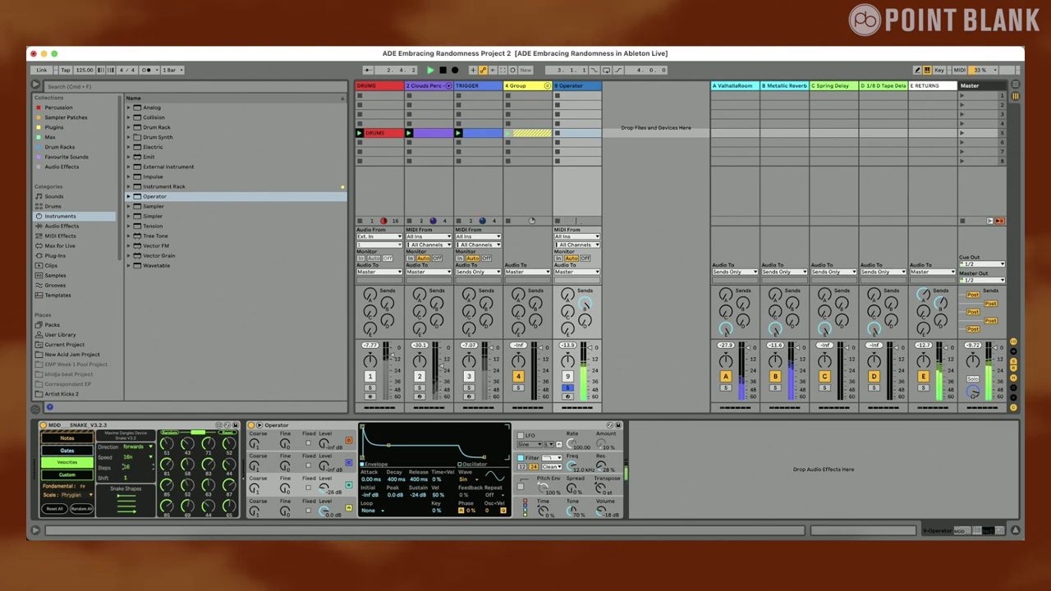
pyautogui.moveTo(126, 466); pyautogui.dragTo(125, 470)
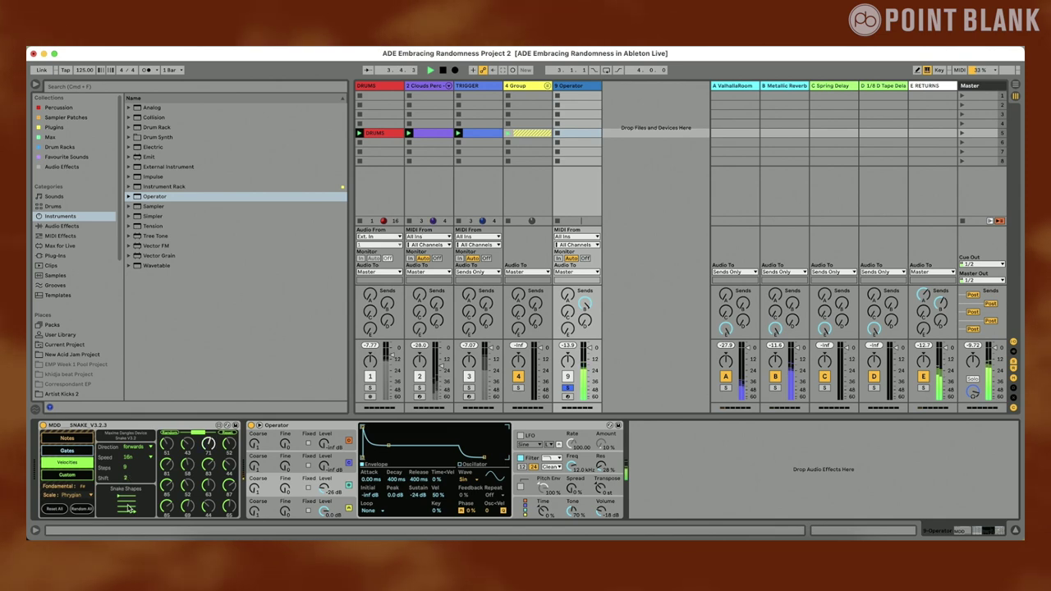
# Randomize Custom lane pages 1 and 2, then show the E RETURNS effects chain
pyautogui.click(78, 477)
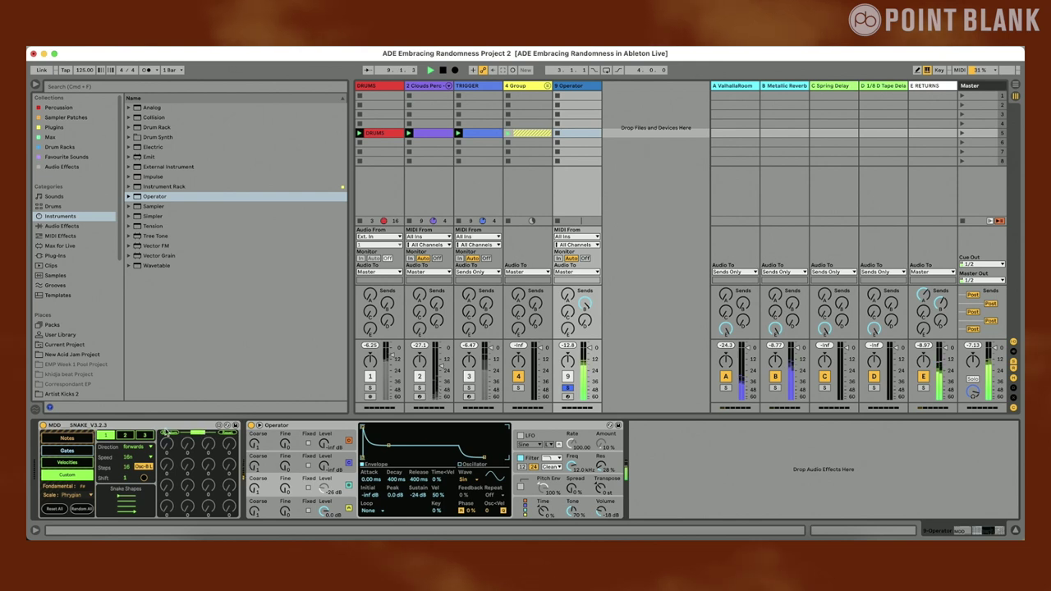
pyautogui.click(168, 433)
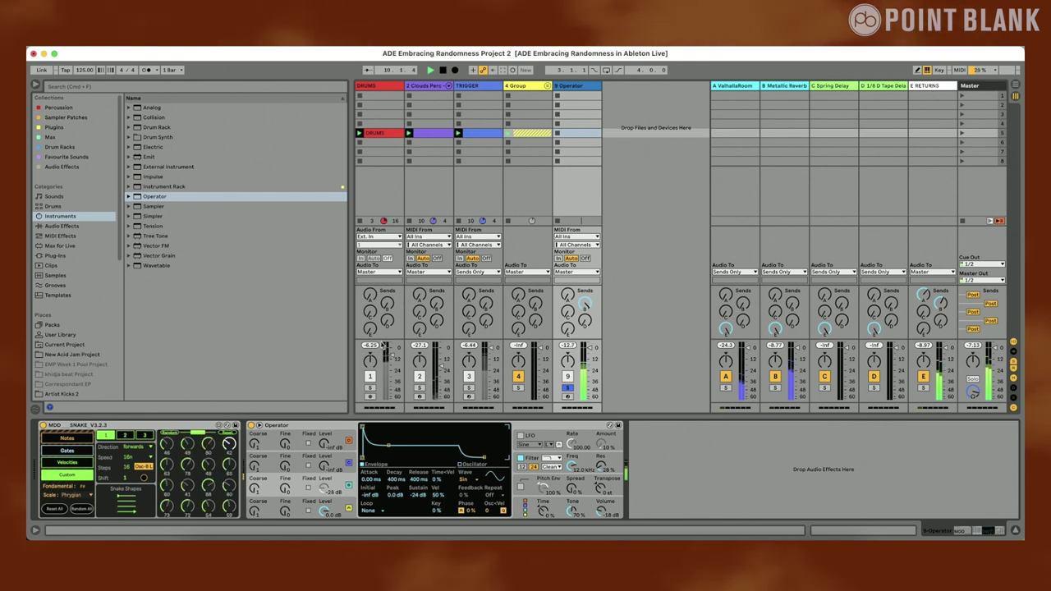
pyautogui.click(128, 436)
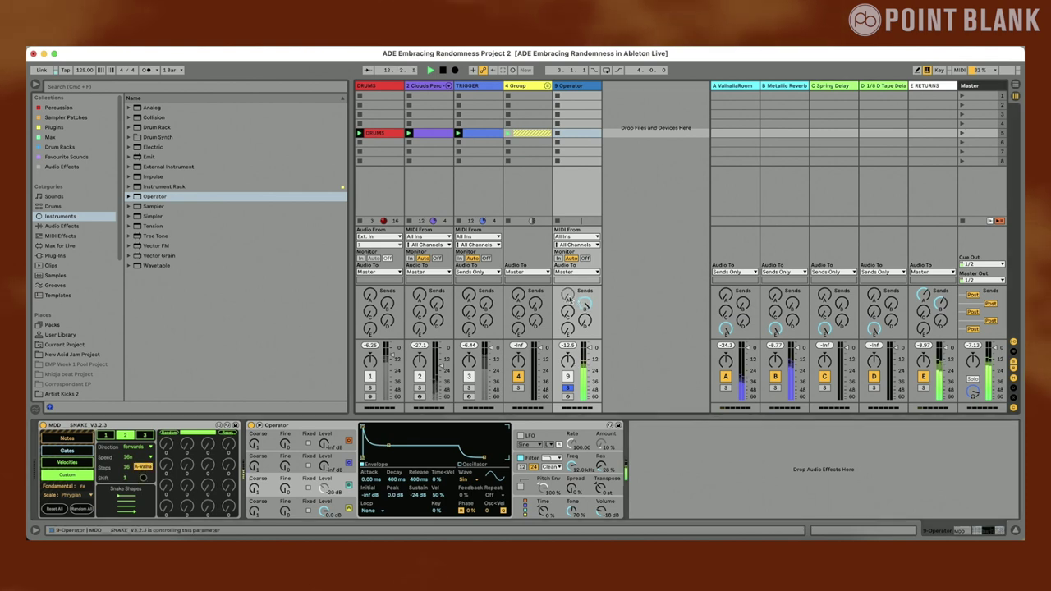
pyautogui.click(170, 434)
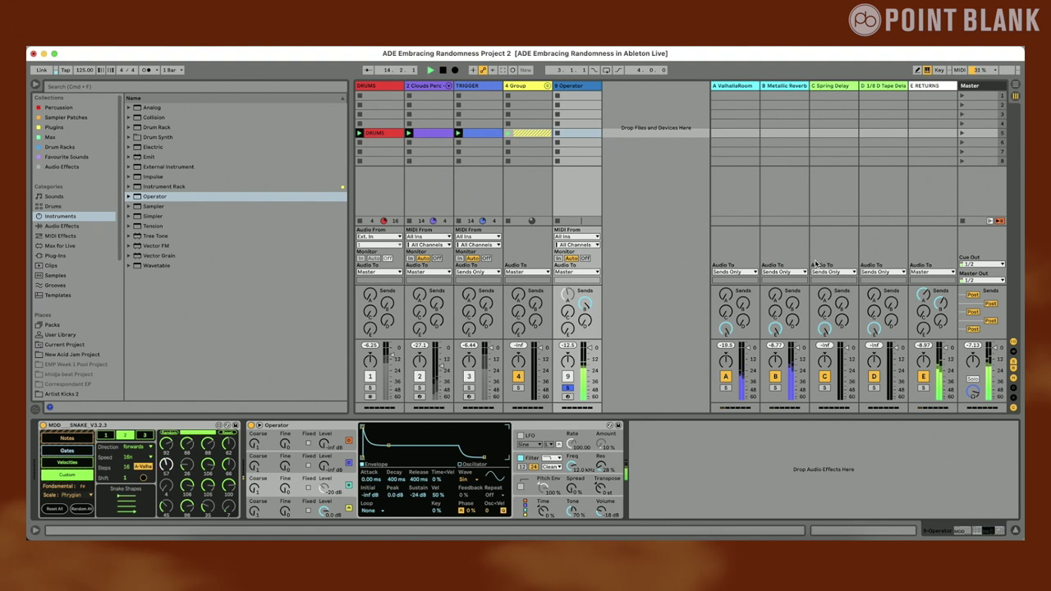
pyautogui.click(933, 87)
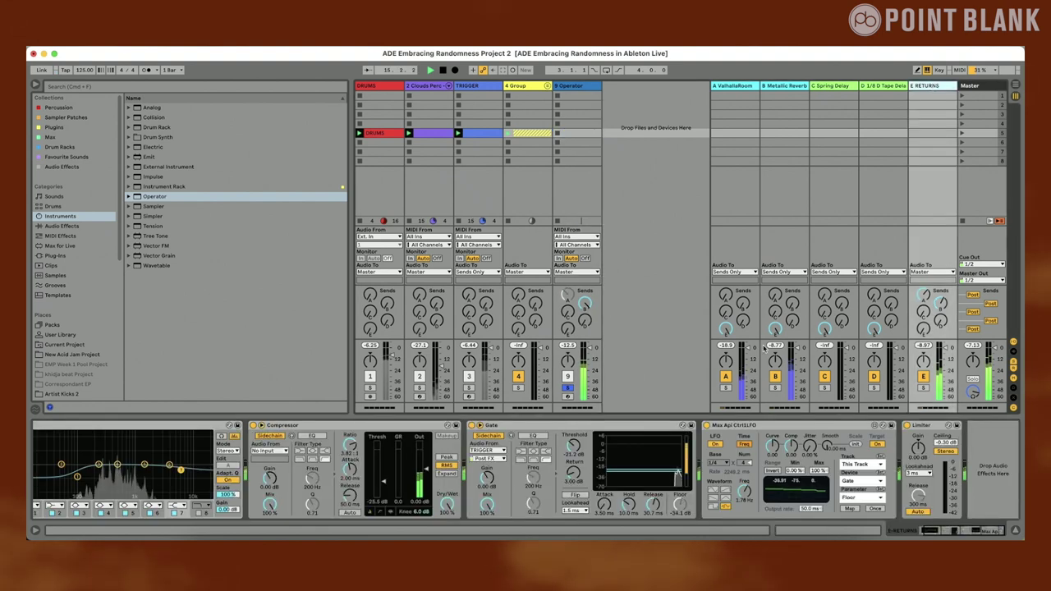